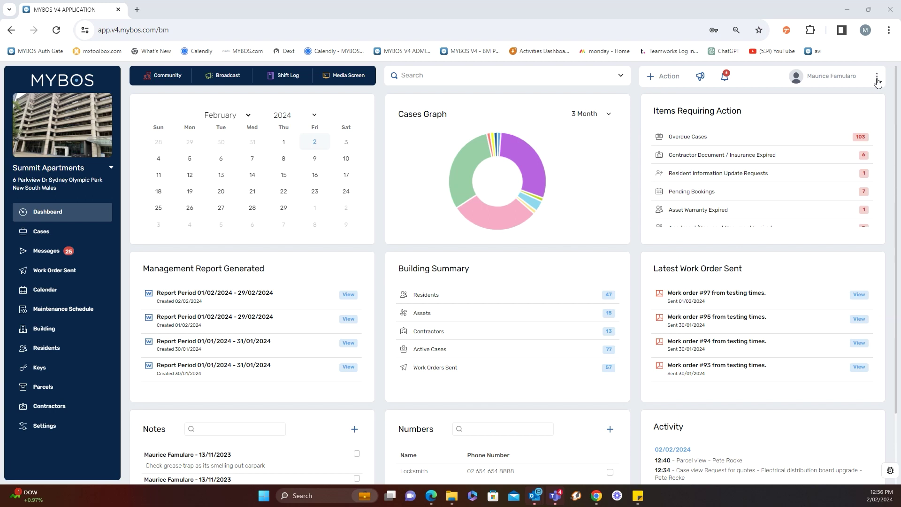
- Switch to the company portal and start a new contact in its contractors list
{"action": "left_click", "coordinate": [877, 80]}
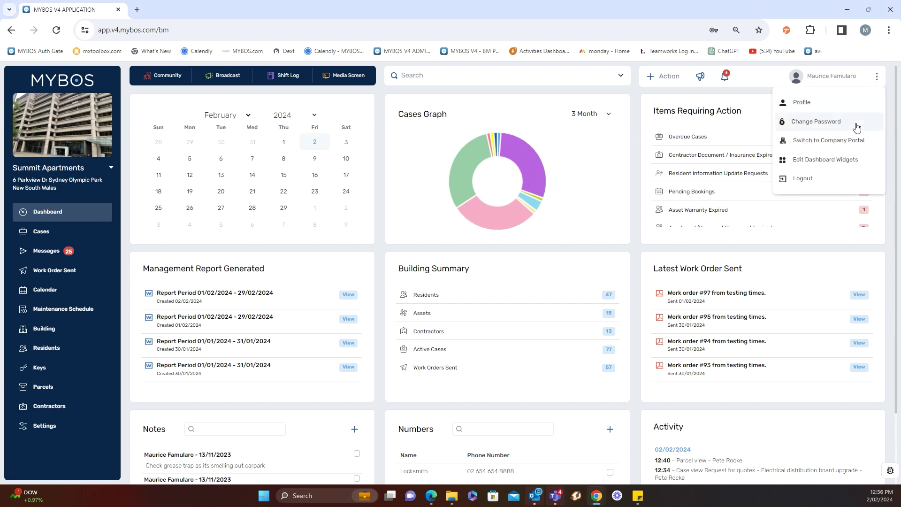
{"action": "left_click", "coordinate": [831, 146]}
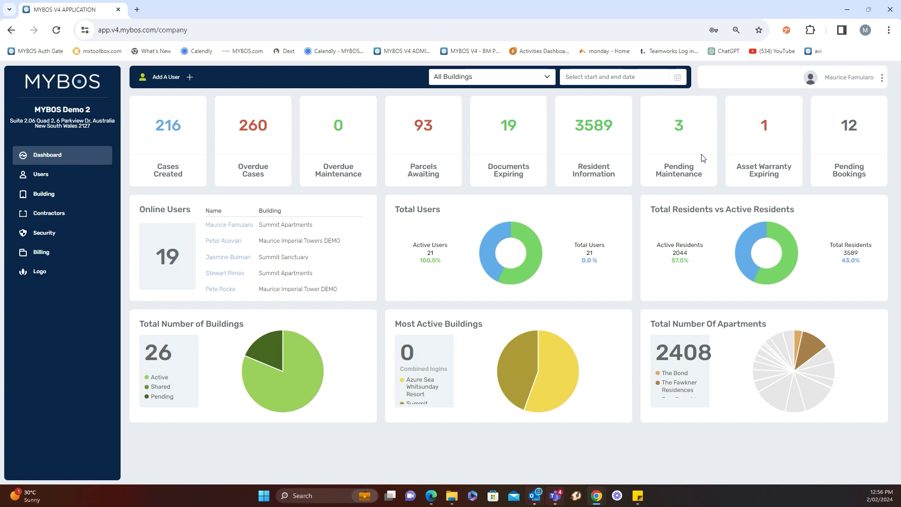
{"action": "left_click", "coordinate": [48, 215]}
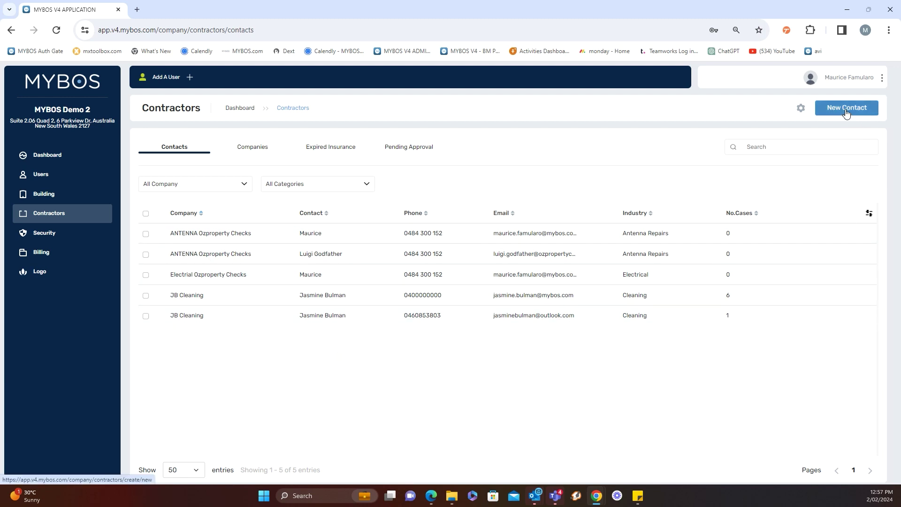
{"action": "left_click", "coordinate": [828, 115]}
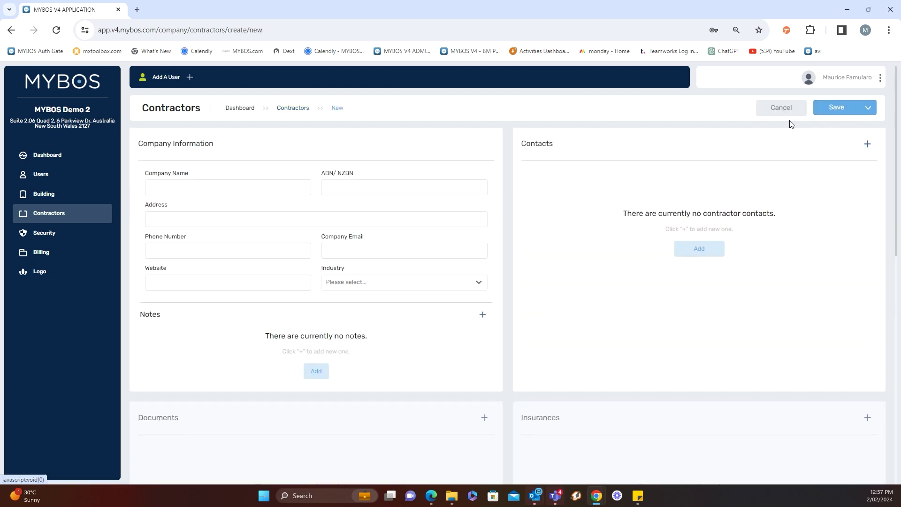
- Enter "Plumbing Ozproperty Checks" as the new contractor's company name
{"action": "left_click", "coordinate": [199, 188]}
{"action": "left_click", "coordinate": [209, 227]}
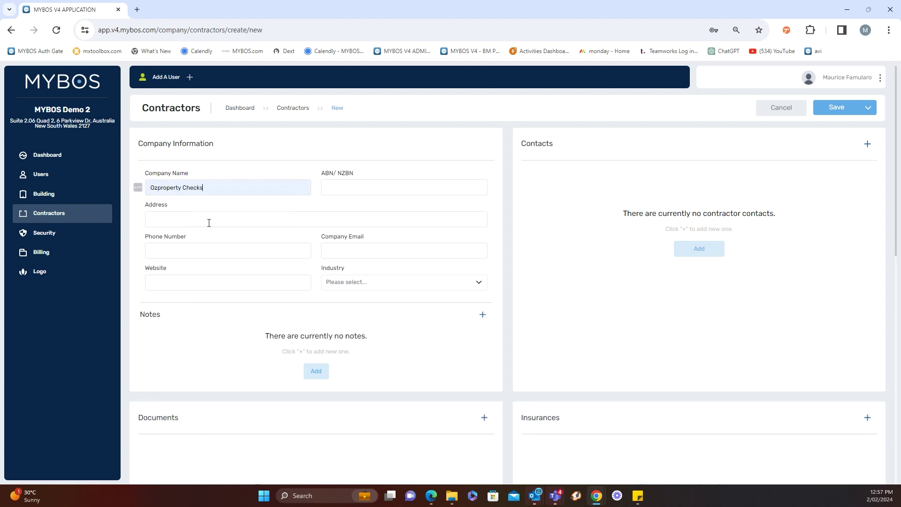
{"action": "left_click", "coordinate": [151, 187]}
{"action": "type", "text": "Plumb"}
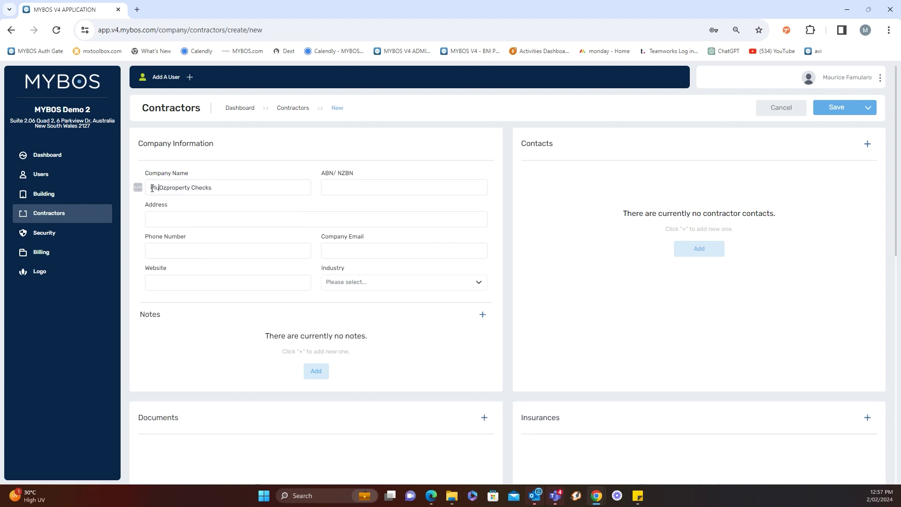
{"action": "type", "text": "ing"}
- Fill in the company email address and set the contractor's industry to Plumbing
{"action": "left_click", "coordinate": [350, 248]}
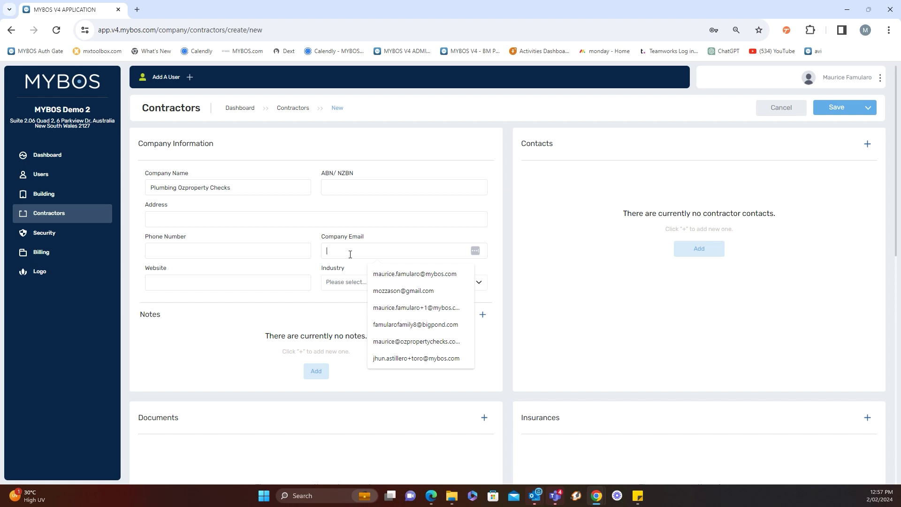
{"action": "left_click", "coordinate": [392, 275]}
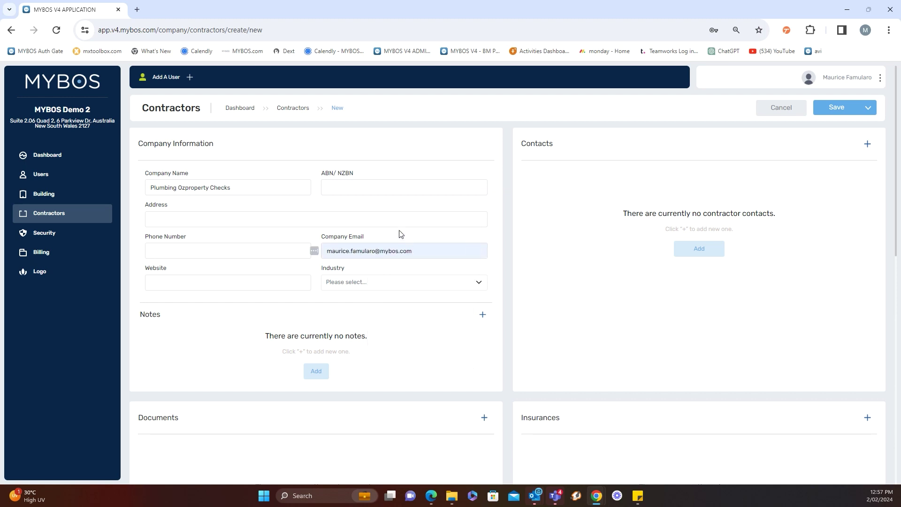
{"action": "left_click", "coordinate": [361, 284]}
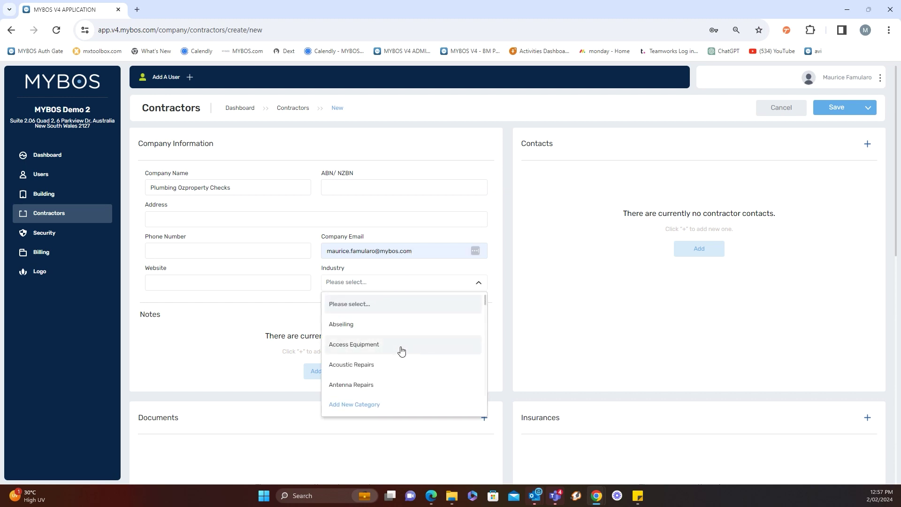
{"action": "scroll", "coordinate": [401, 350], "scroll_direction": "down", "scroll_amount": 3}
{"action": "scroll", "coordinate": [401, 350], "scroll_direction": "down", "scroll_amount": 10}
{"action": "scroll", "coordinate": [401, 349], "scroll_direction": "down", "scroll_amount": 10}
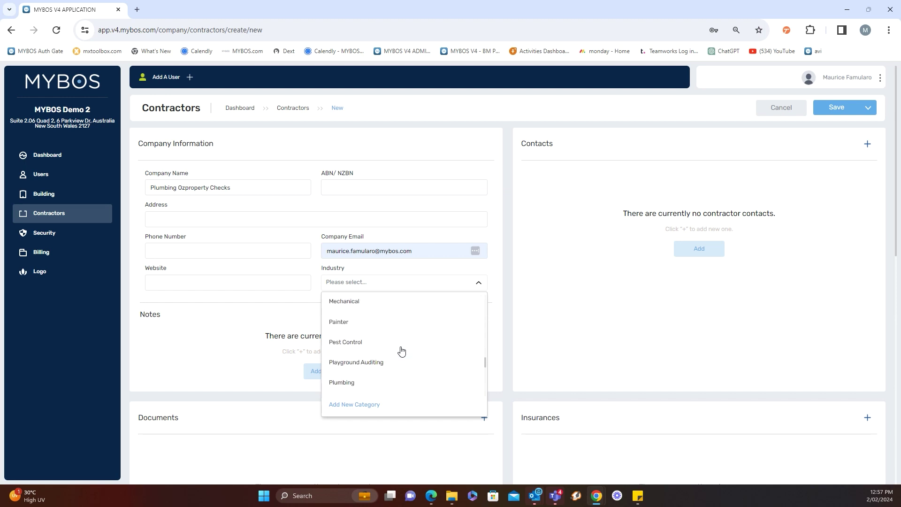
{"action": "scroll", "coordinate": [401, 350], "scroll_direction": "down", "scroll_amount": 2}
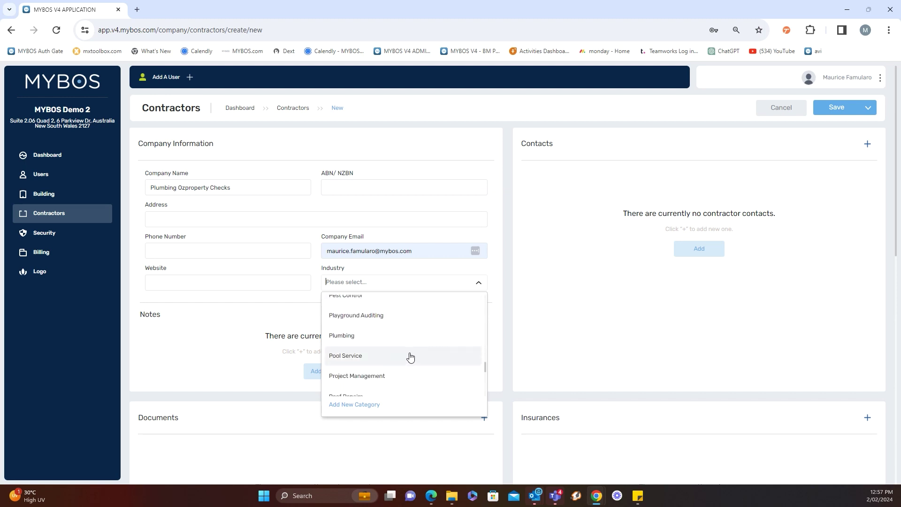
{"action": "left_click", "coordinate": [346, 336]}
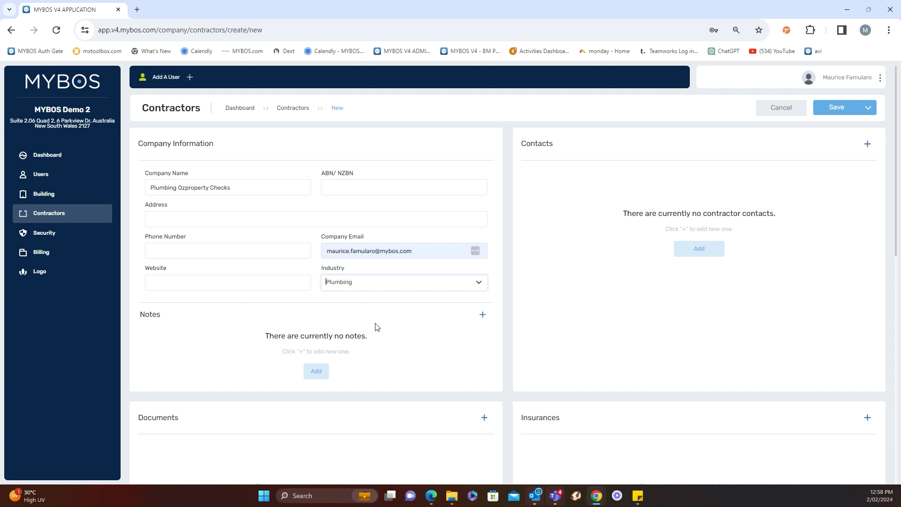
{"action": "left_click", "coordinate": [384, 284]}
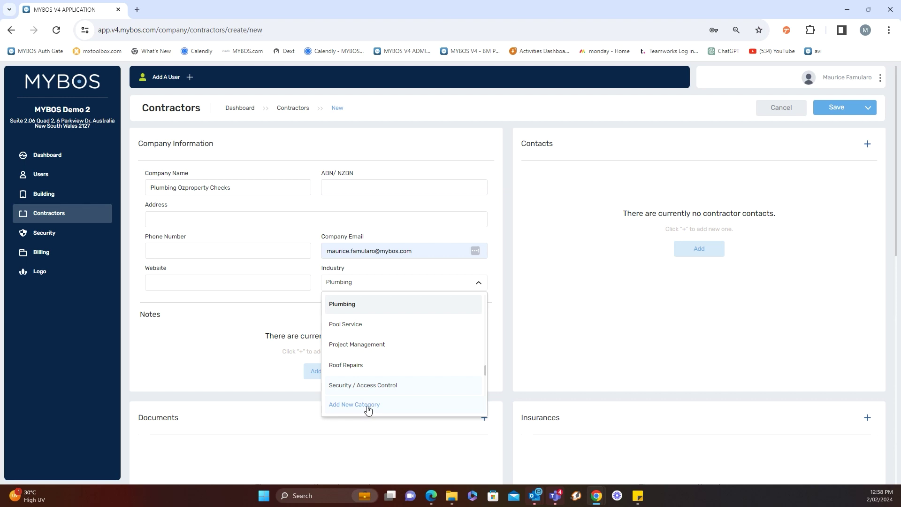
{"action": "left_click", "coordinate": [349, 309]}
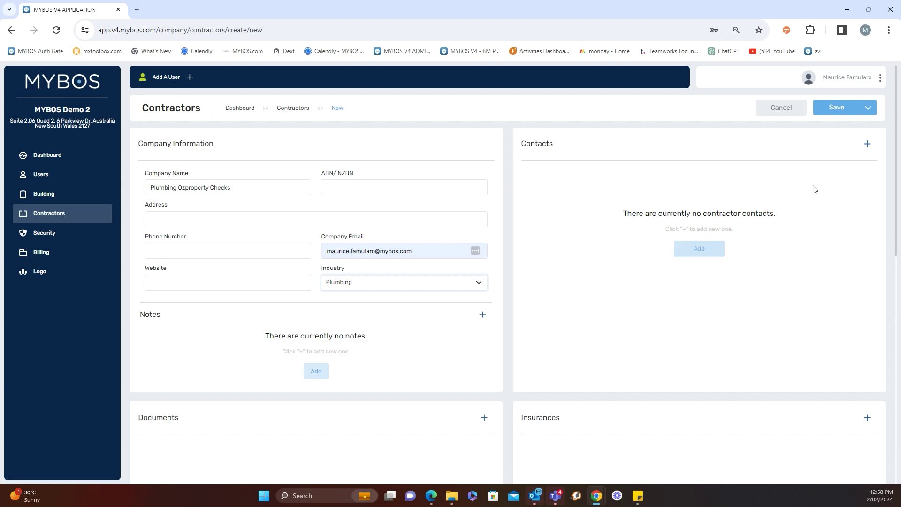
- Add a contractor contact with name, phone number and email address, set as the main contact, and save it
{"action": "left_click", "coordinate": [699, 251]}
{"action": "left_click", "coordinate": [377, 238]}
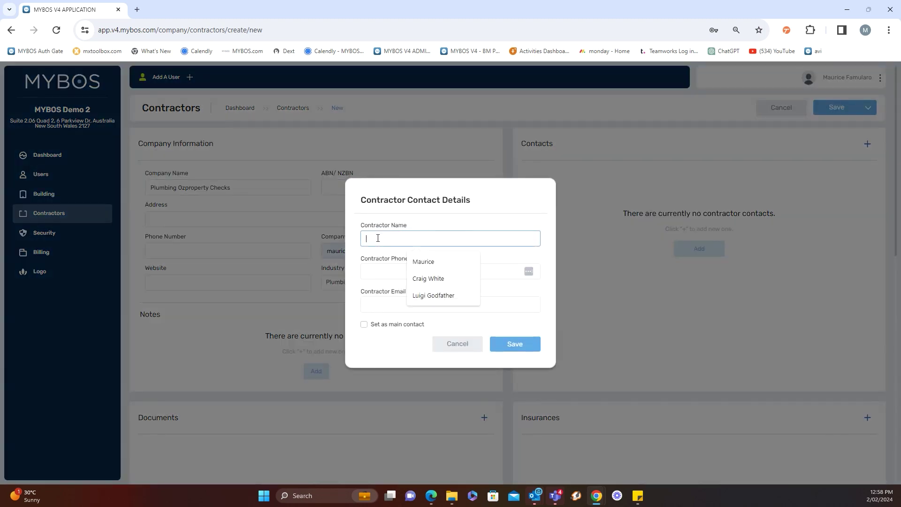
{"action": "left_click", "coordinate": [442, 296]}
{"action": "left_click", "coordinate": [383, 273]}
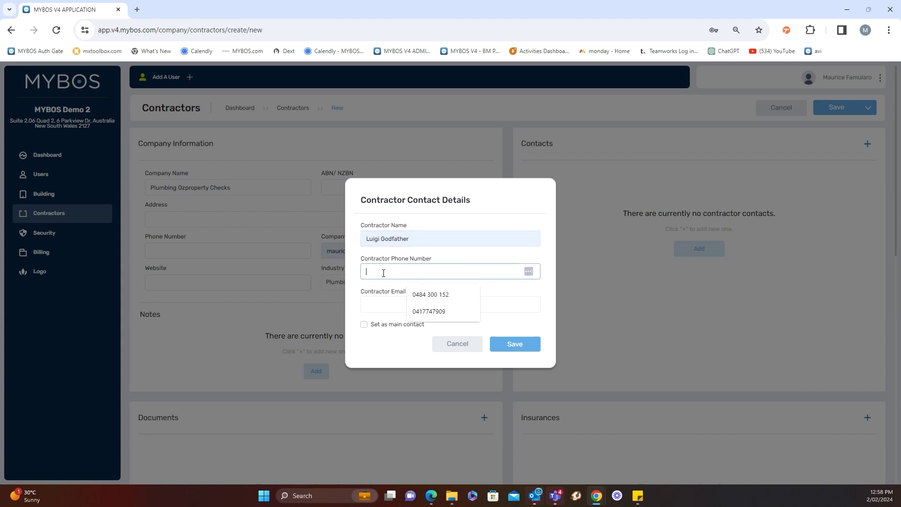
{"action": "left_click", "coordinate": [431, 295]}
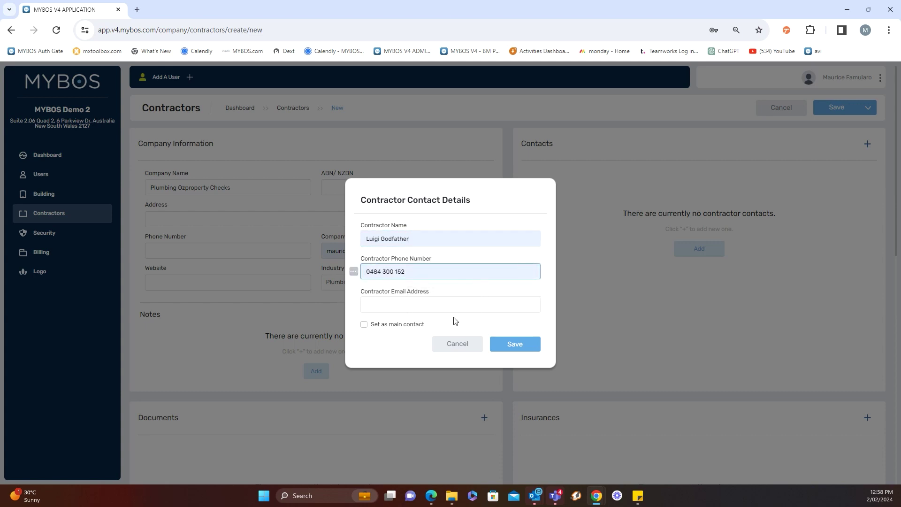
{"action": "left_click", "coordinate": [394, 304]}
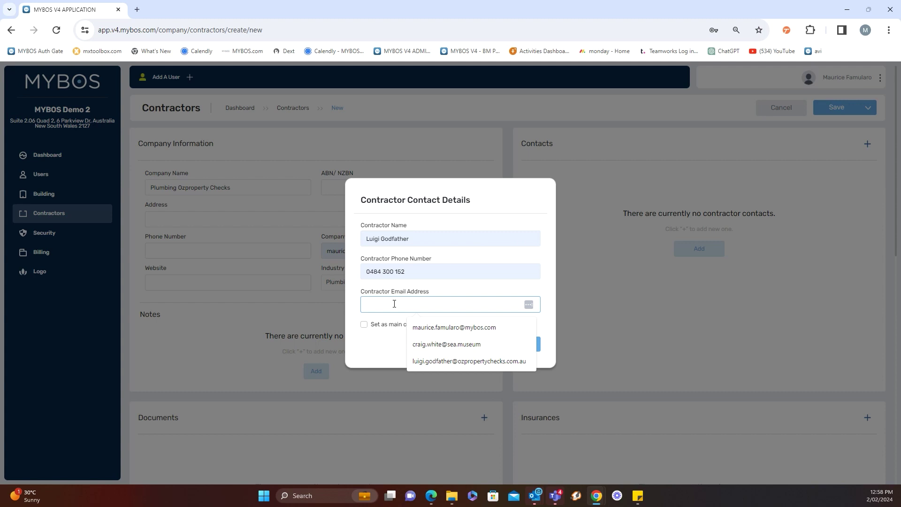
{"action": "left_click", "coordinate": [449, 361]}
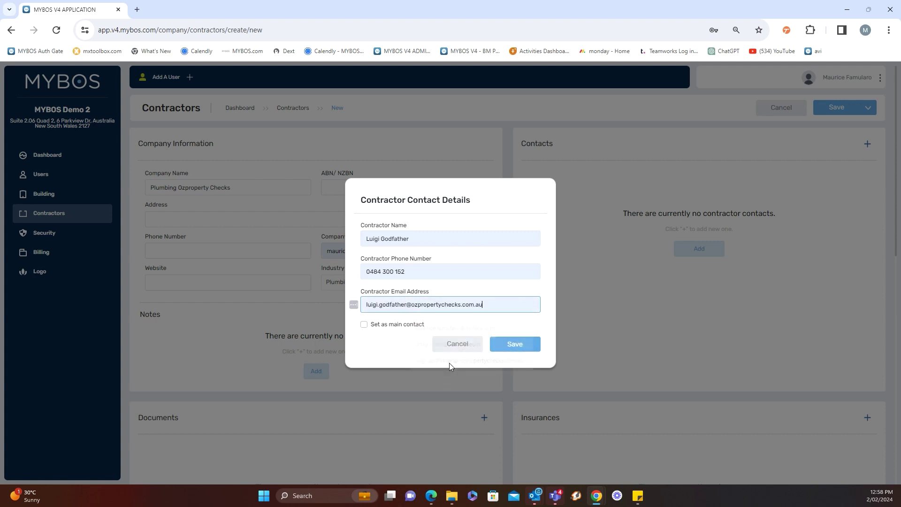
{"action": "left_click", "coordinate": [365, 326]}
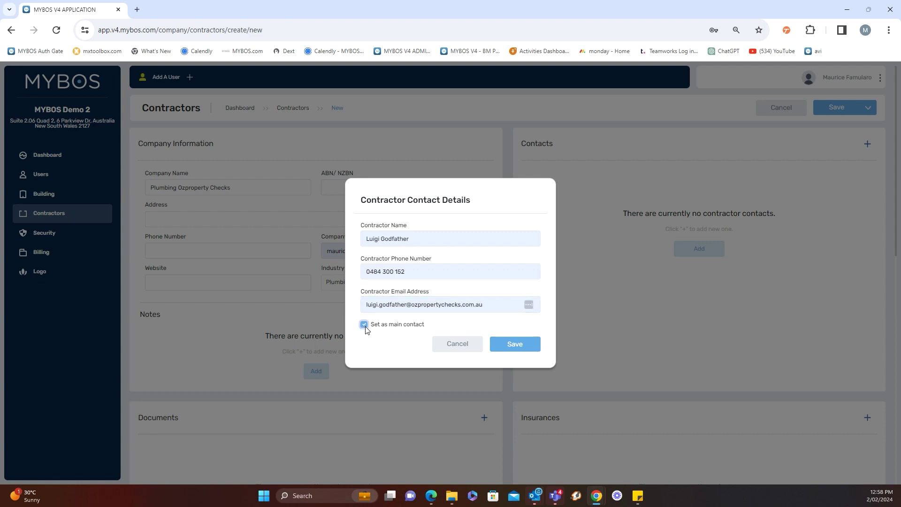
{"action": "left_click", "coordinate": [515, 348]}
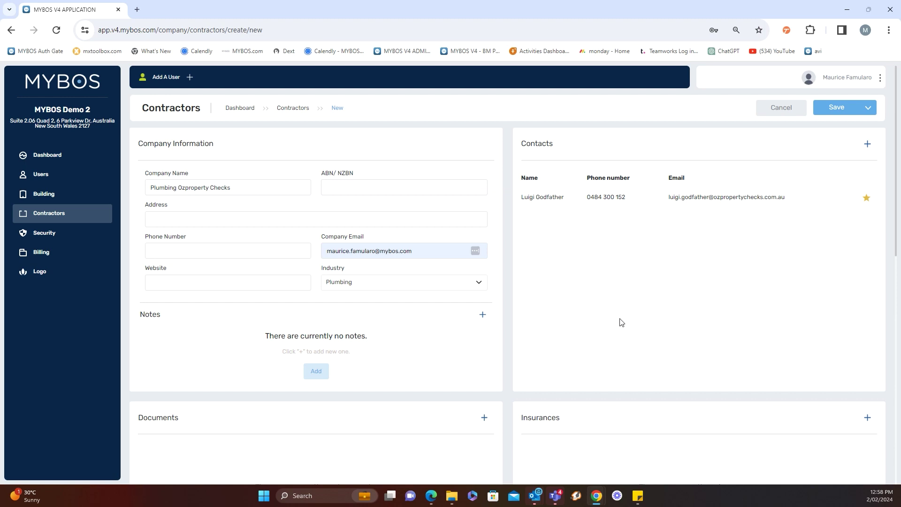
- Start an insurance upload for the contractor and name it "Public Liability 2024"
{"action": "scroll", "coordinate": [680, 281], "scroll_direction": "down", "scroll_amount": 3}
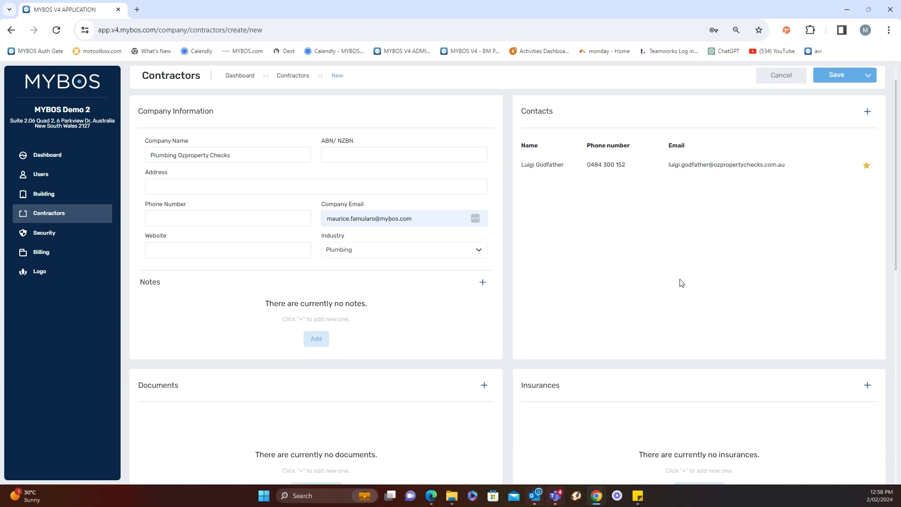
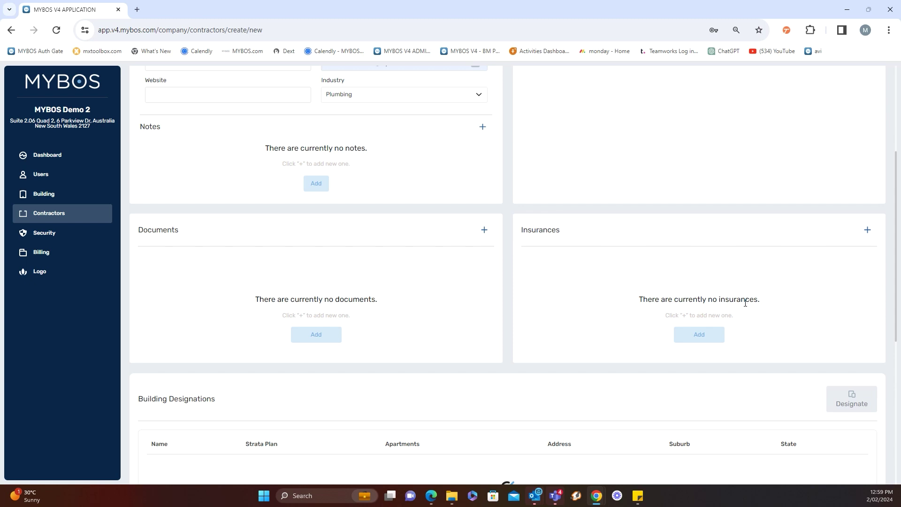
{"action": "scroll", "coordinate": [739, 316], "scroll_direction": "down", "scroll_amount": 2}
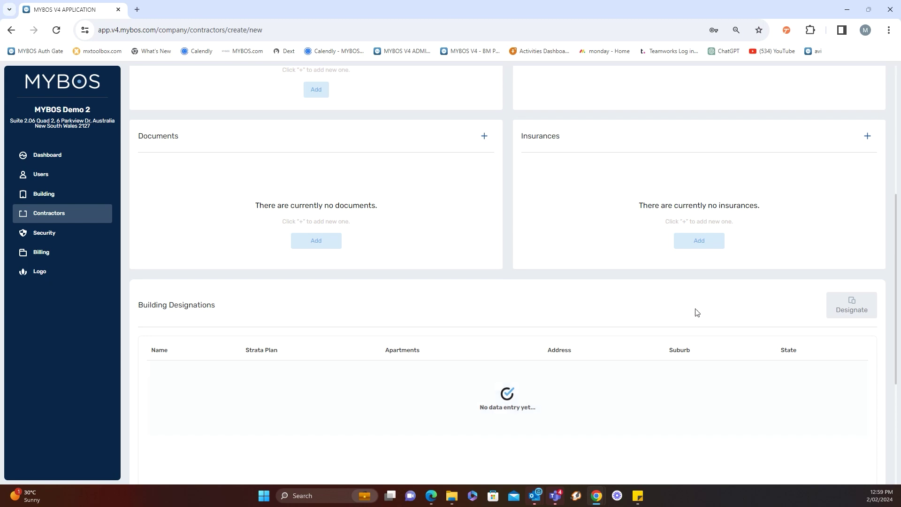
{"action": "scroll", "coordinate": [617, 227], "scroll_direction": "up", "scroll_amount": 5}
{"action": "scroll", "coordinate": [685, 235], "scroll_direction": "down", "scroll_amount": 3}
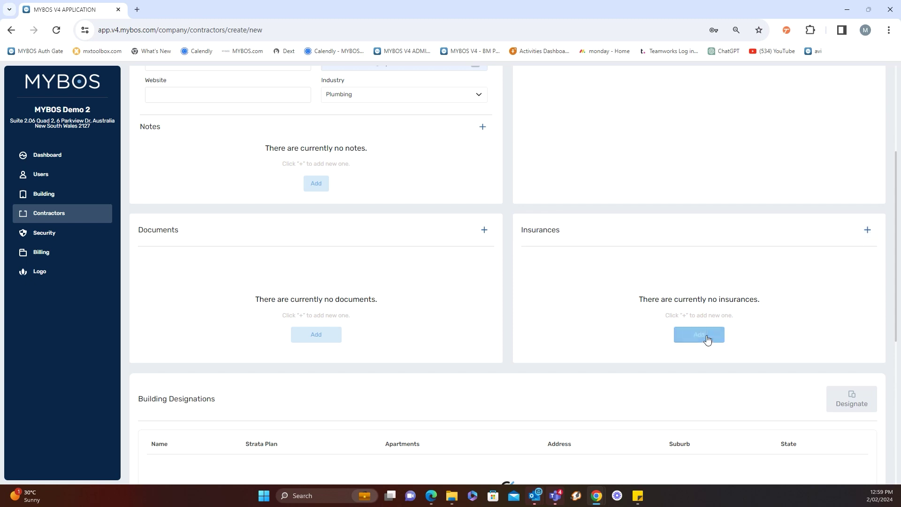
{"action": "left_click", "coordinate": [867, 231]}
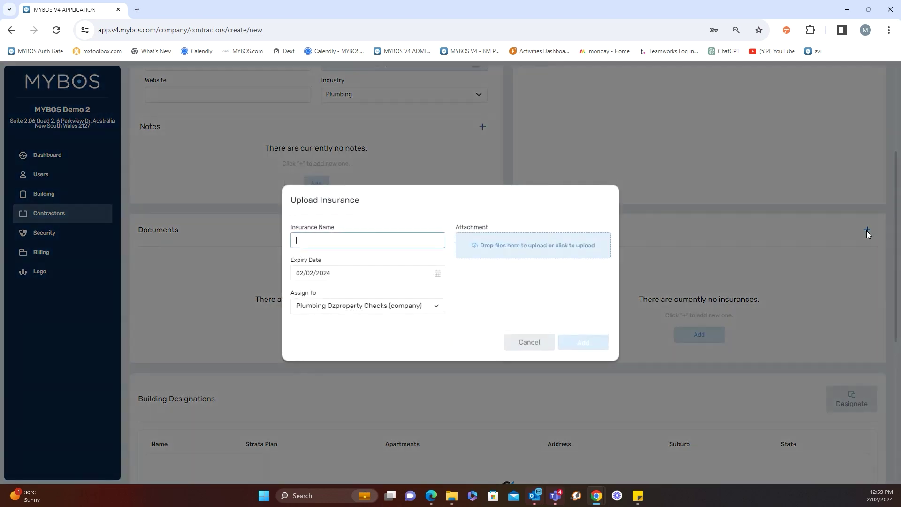
{"action": "left_click", "coordinate": [342, 242]}
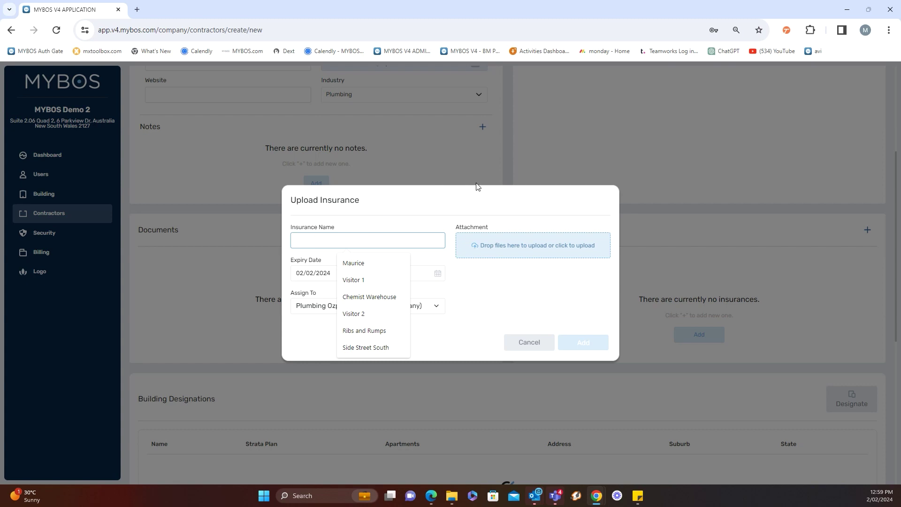
{"action": "type", "text": "Public"}
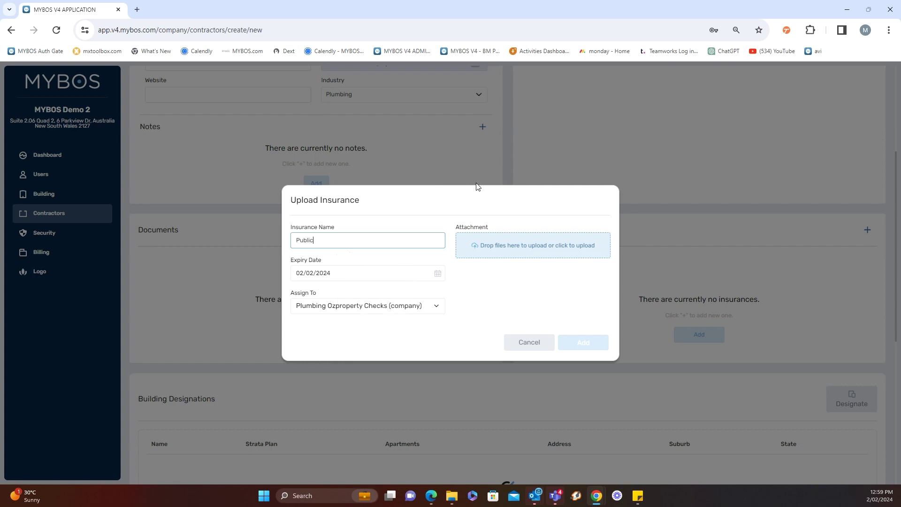
{"action": "type", "text": " Liability 2024"}
- Set the insurance expiry date to 30/06/2024
{"action": "left_click", "coordinate": [339, 274]}
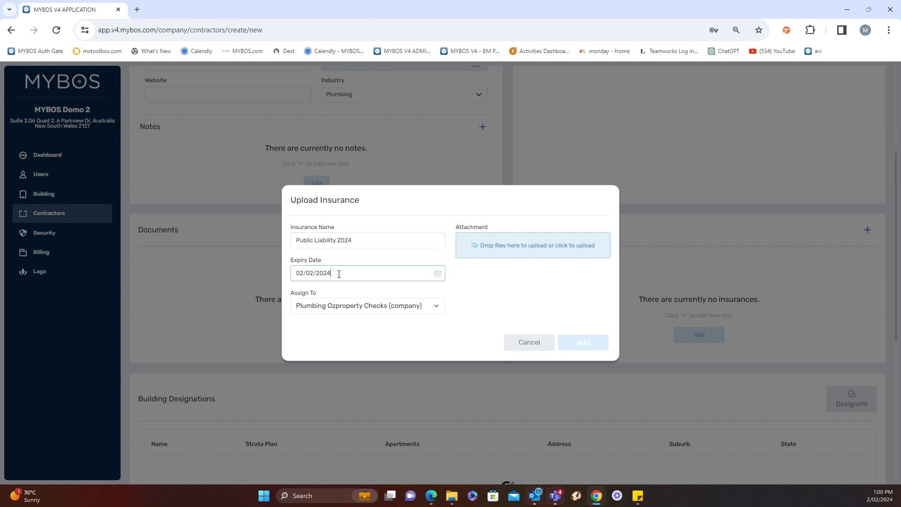
{"action": "left_click", "coordinate": [437, 273]}
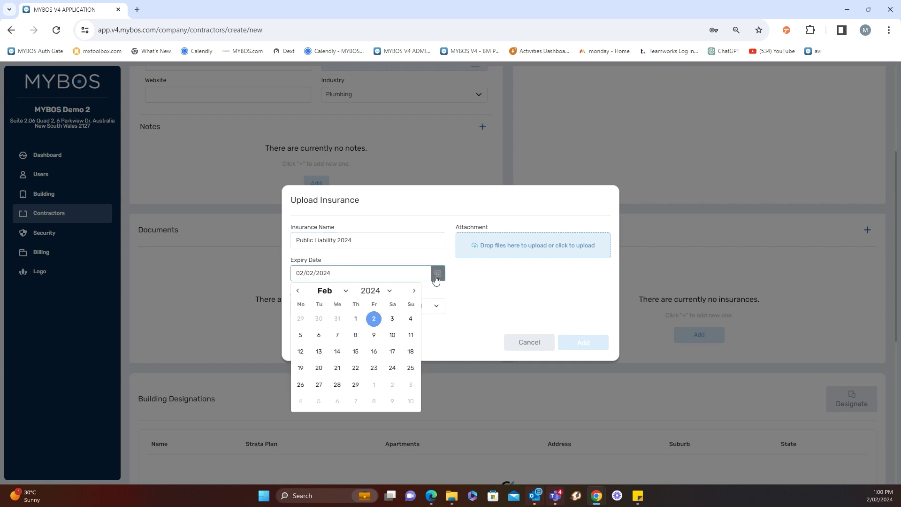
{"action": "left_click", "coordinate": [414, 291]}
{"action": "left_click", "coordinate": [414, 291]}
{"action": "left_click", "coordinate": [414, 291]}
{"action": "left_click", "coordinate": [415, 293]}
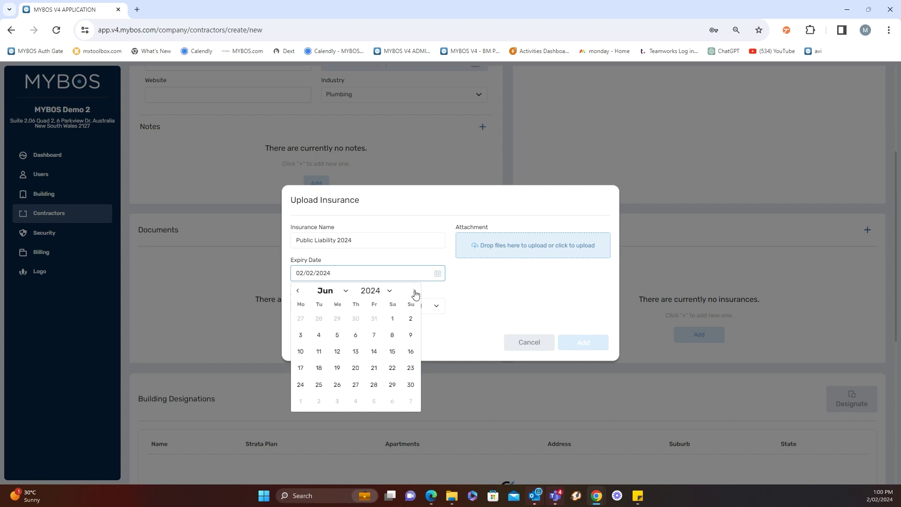
{"action": "left_click", "coordinate": [412, 386]}
{"action": "left_click", "coordinate": [514, 299]}
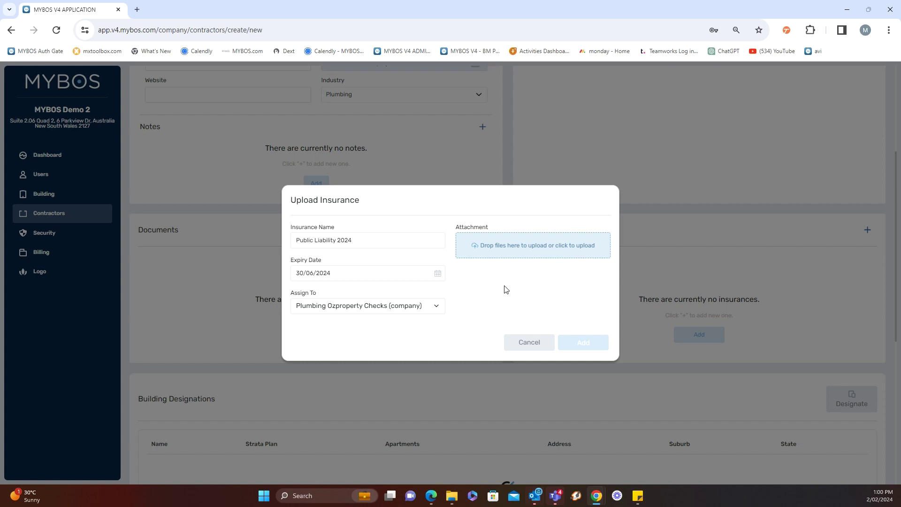
- Attach the file "Current SAMPLE Public Liability Policy Wording" from the Sample Insurance folder to the insurance
{"action": "left_click", "coordinate": [513, 251]}
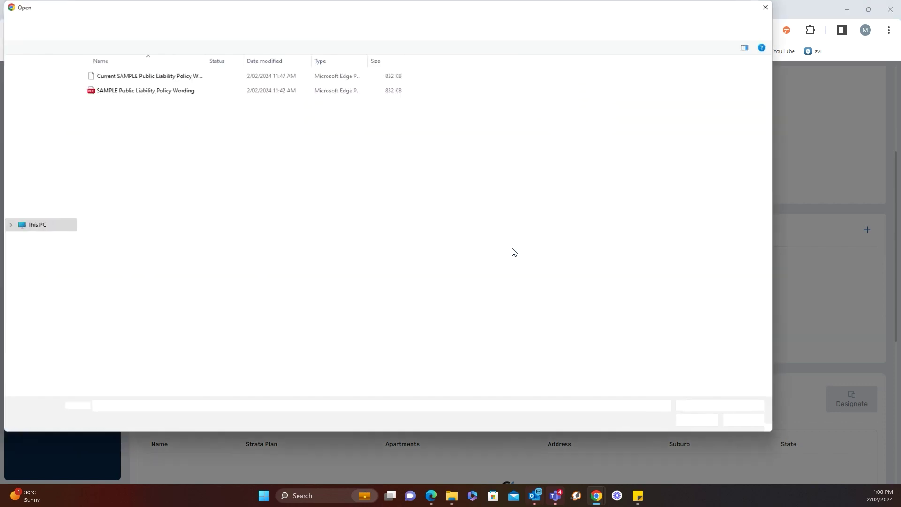
{"action": "left_click", "coordinate": [110, 77]}
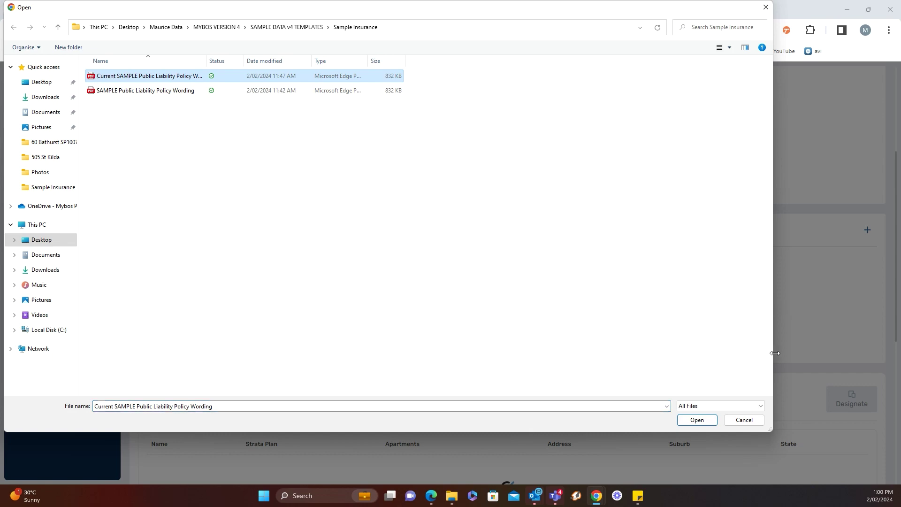
{"action": "left_click", "coordinate": [697, 420]}
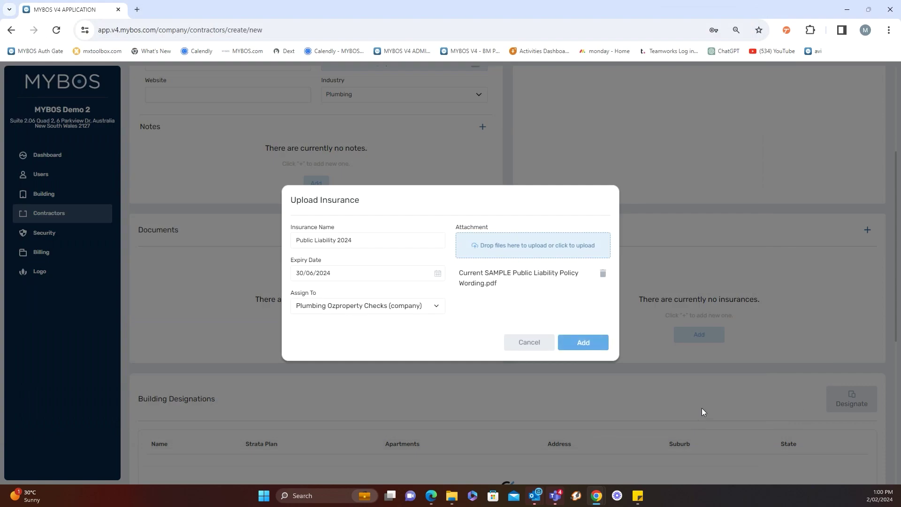
- Add the prepared Public Liability 2024 insurance entry to the new plumbing contractor
{"action": "left_click", "coordinate": [582, 344]}
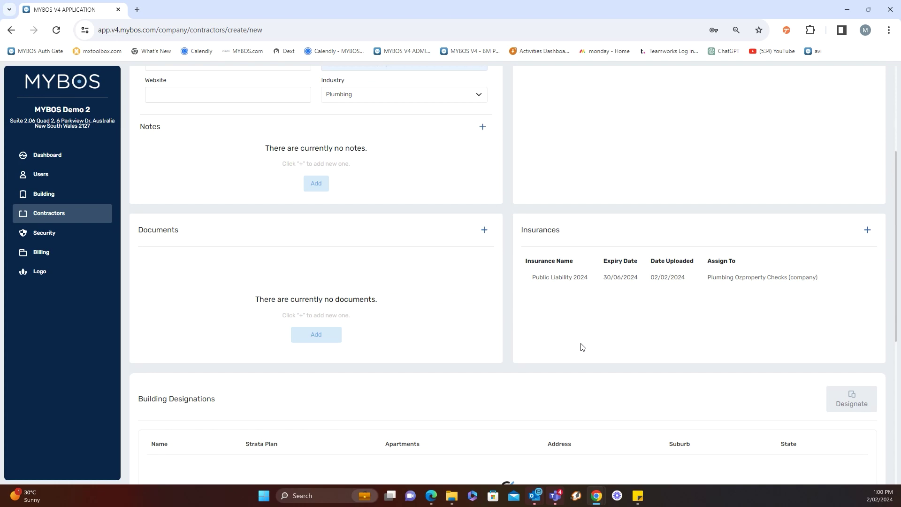
{"action": "scroll", "coordinate": [577, 319], "scroll_direction": "up", "scroll_amount": 4}
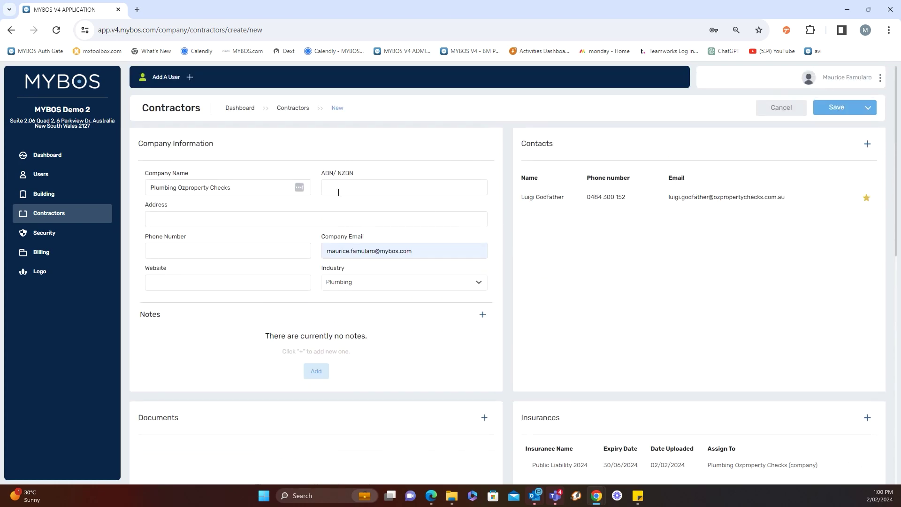
{"action": "scroll", "coordinate": [675, 235], "scroll_direction": "down", "scroll_amount": 4}
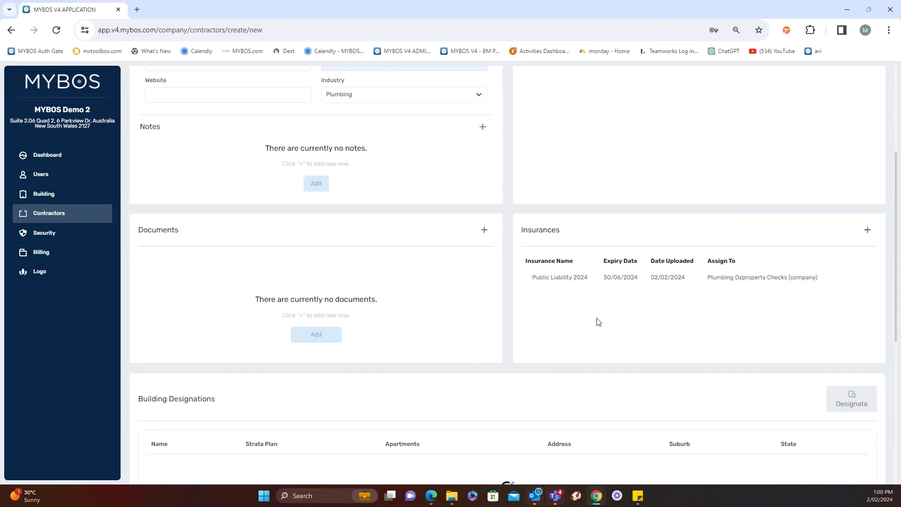
- Designate the new contractor to the Summit Apartments building and close the building selection
{"action": "scroll", "coordinate": [598, 319], "scroll_direction": "down", "scroll_amount": 4}
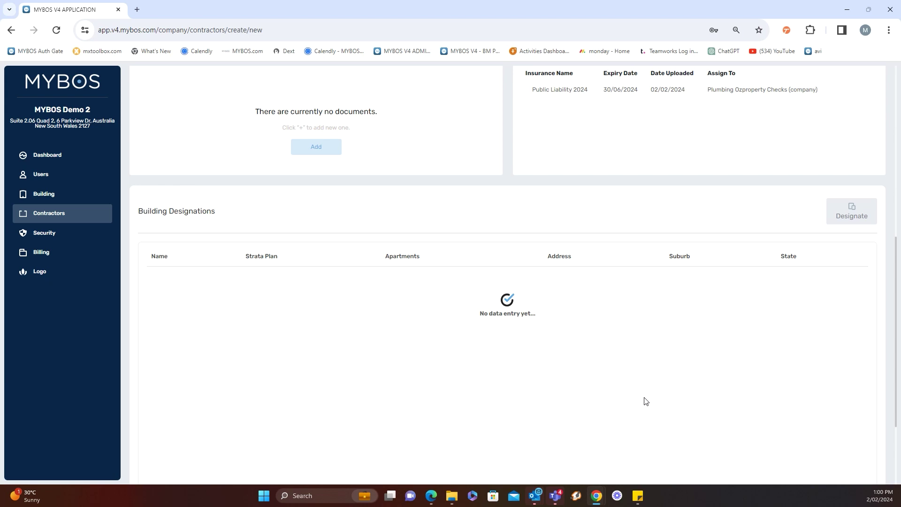
{"action": "left_click", "coordinate": [842, 214]}
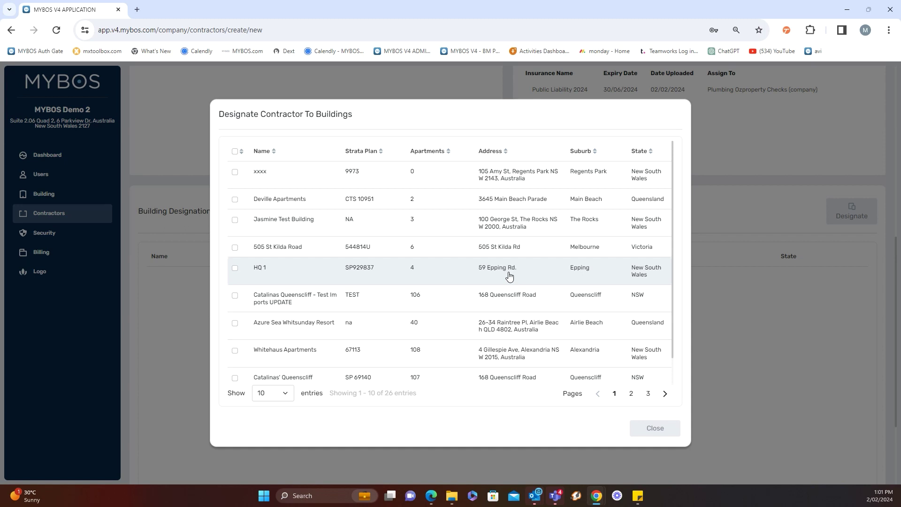
{"action": "left_click", "coordinate": [648, 394]}
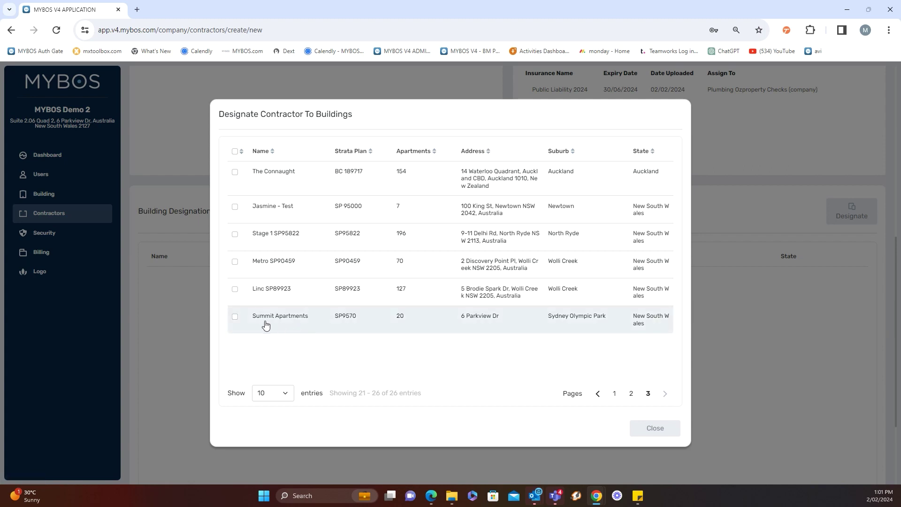
{"action": "left_click", "coordinate": [235, 317]}
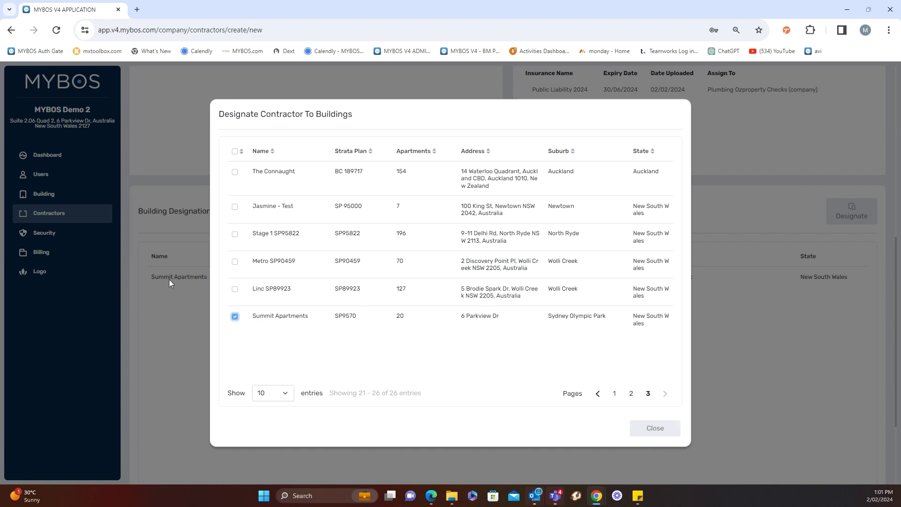
{"action": "left_click", "coordinate": [645, 427]}
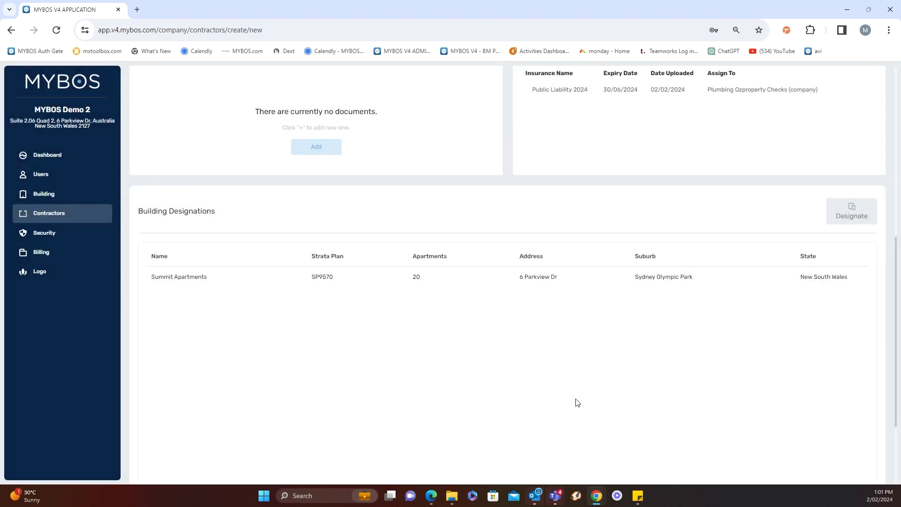
- Review the contractor's company information, contact, insurance and building designation, and save the new contractor
{"action": "scroll", "coordinate": [613, 412], "scroll_direction": "up", "scroll_amount": 8}
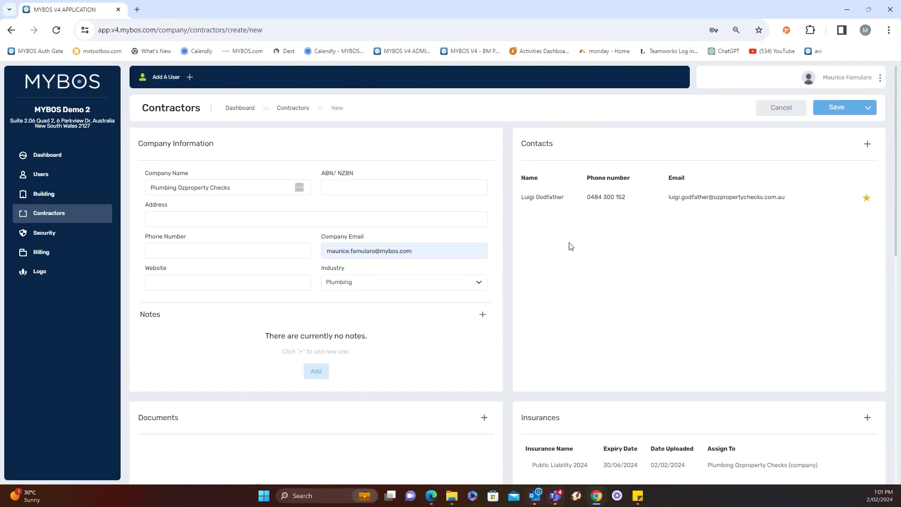
{"action": "scroll", "coordinate": [689, 314], "scroll_direction": "down", "scroll_amount": 1}
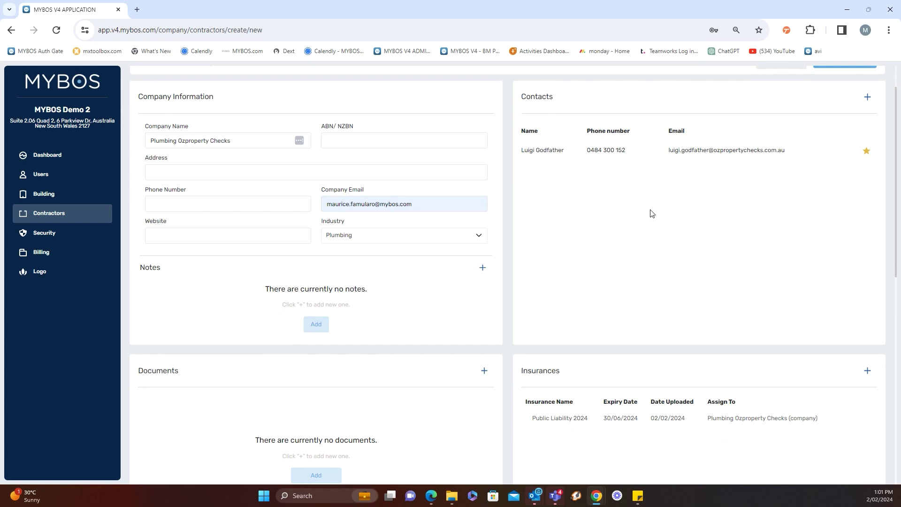
{"action": "scroll", "coordinate": [650, 213], "scroll_direction": "down", "scroll_amount": 3}
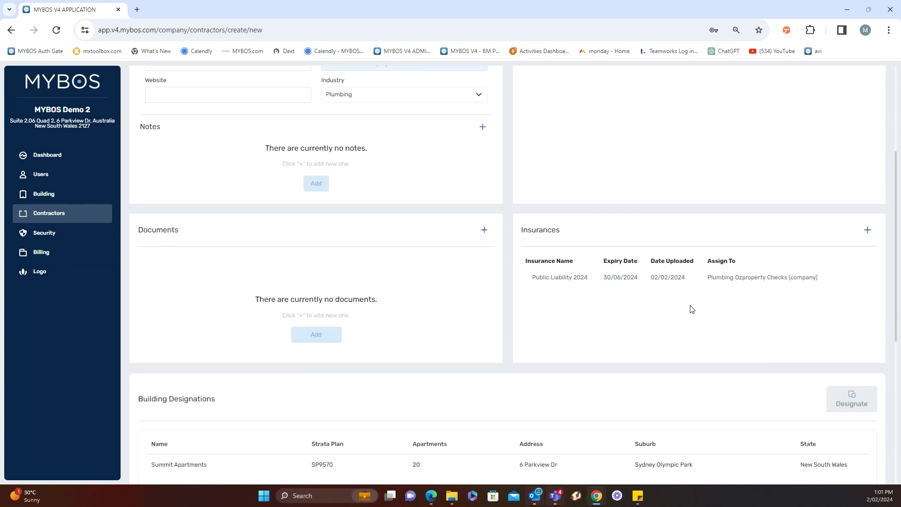
{"action": "scroll", "coordinate": [691, 309], "scroll_direction": "down", "scroll_amount": 3}
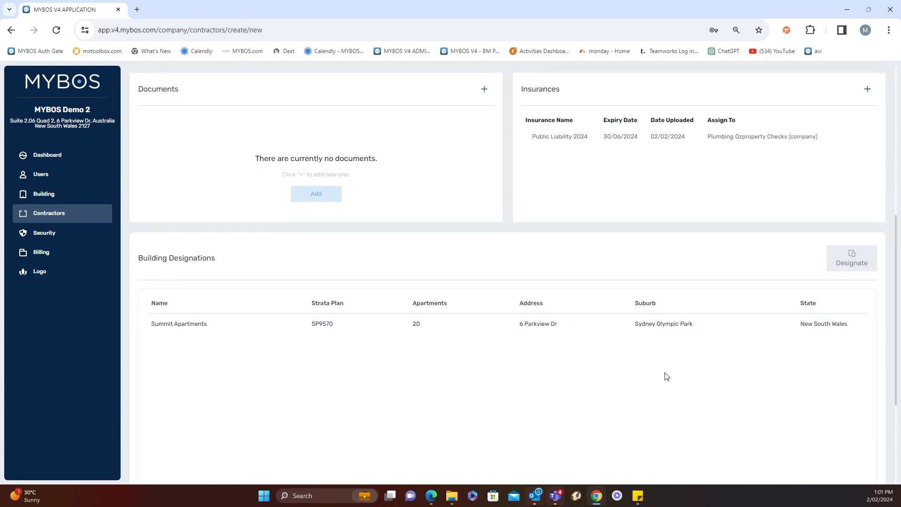
{"action": "scroll", "coordinate": [674, 378], "scroll_direction": "up", "scroll_amount": 5}
{"action": "scroll", "coordinate": [674, 378], "scroll_direction": "up", "scroll_amount": 2}
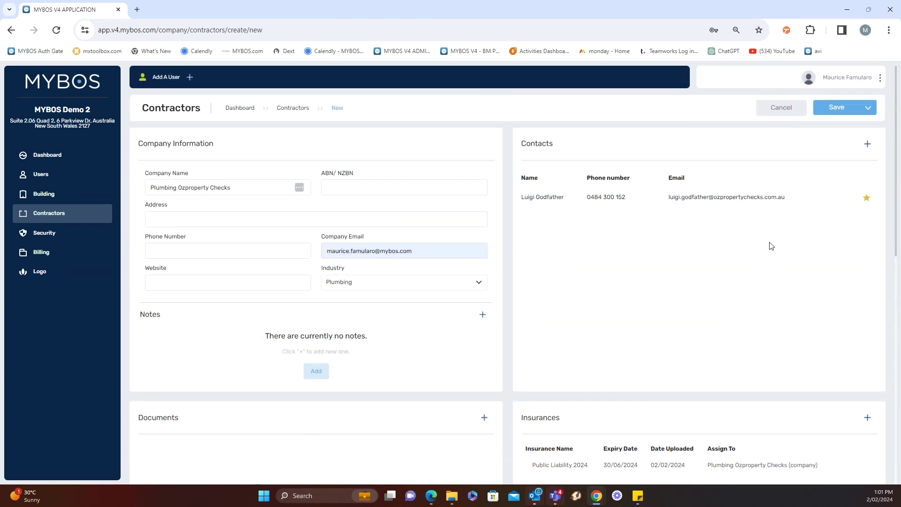
{"action": "left_click", "coordinate": [836, 110]}
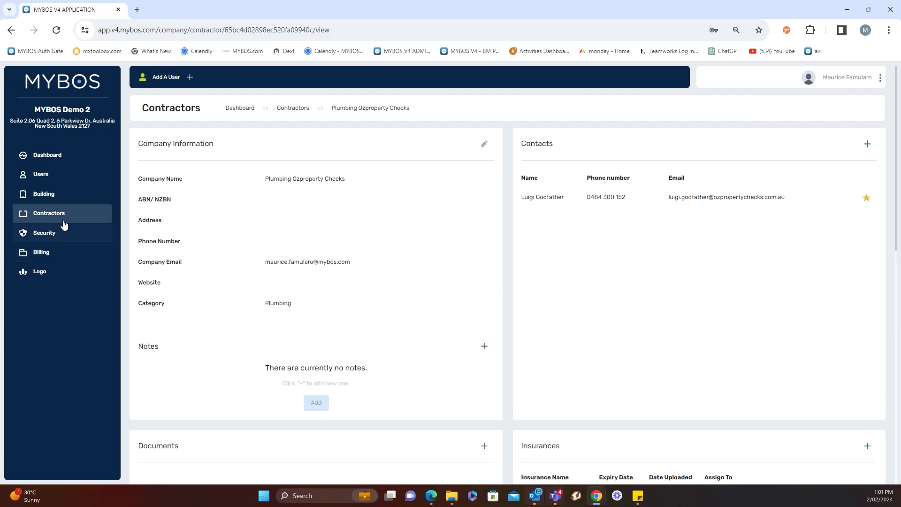
- Check the company portal's contractor companies and contacts lists for Plumbing Ozproperty Checks
{"action": "left_click", "coordinate": [48, 215]}
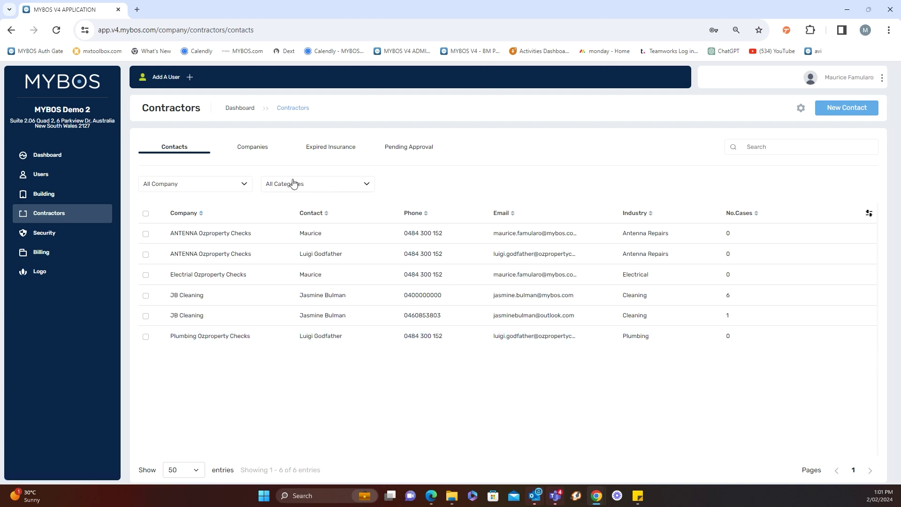
{"action": "left_click", "coordinate": [249, 149]}
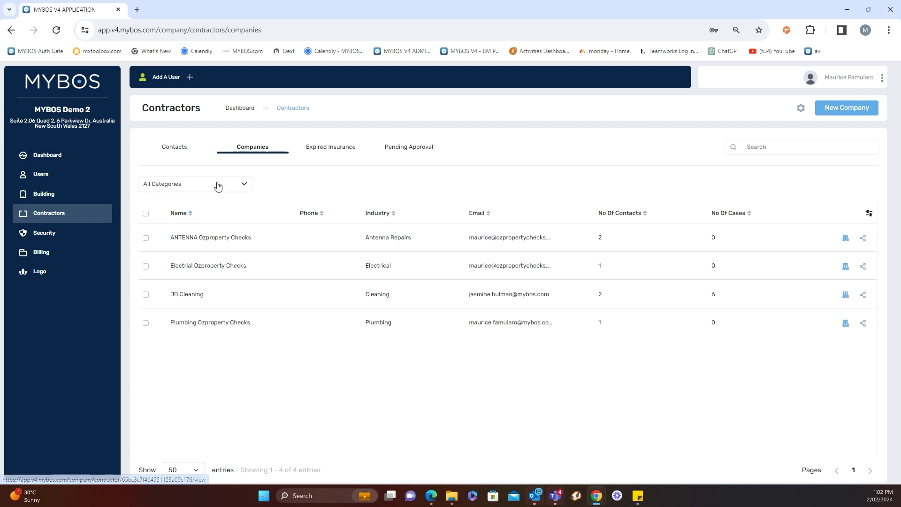
{"action": "left_click", "coordinate": [178, 150]}
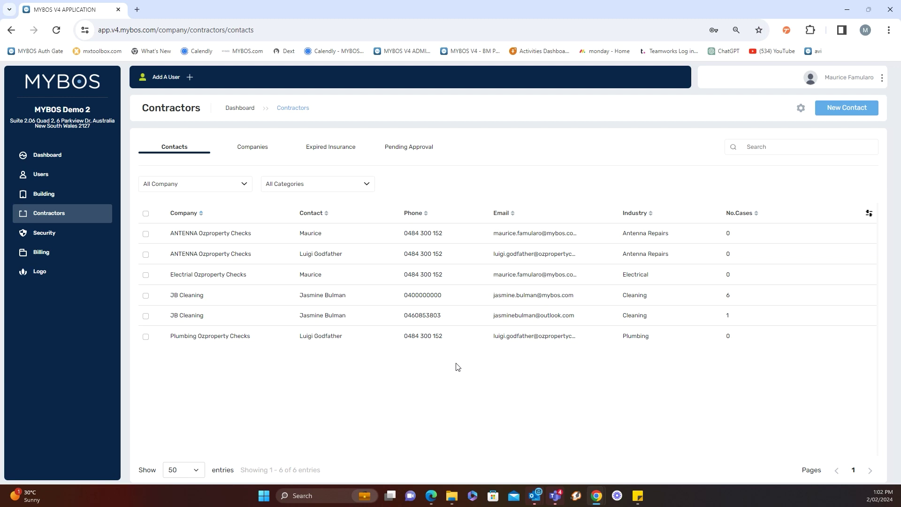
- Switch to the building portal for Summit Apartments and open its contractor contacts
{"action": "left_click", "coordinate": [881, 80]}
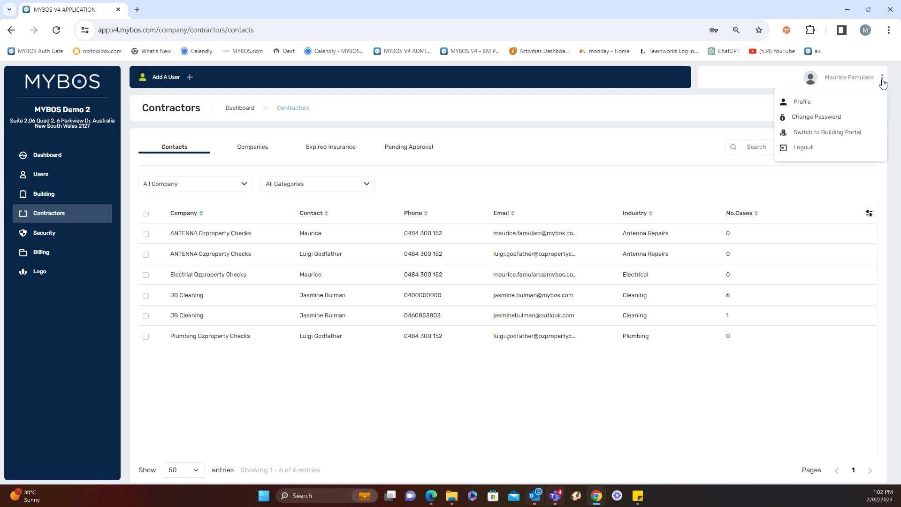
{"action": "left_click", "coordinate": [832, 134]}
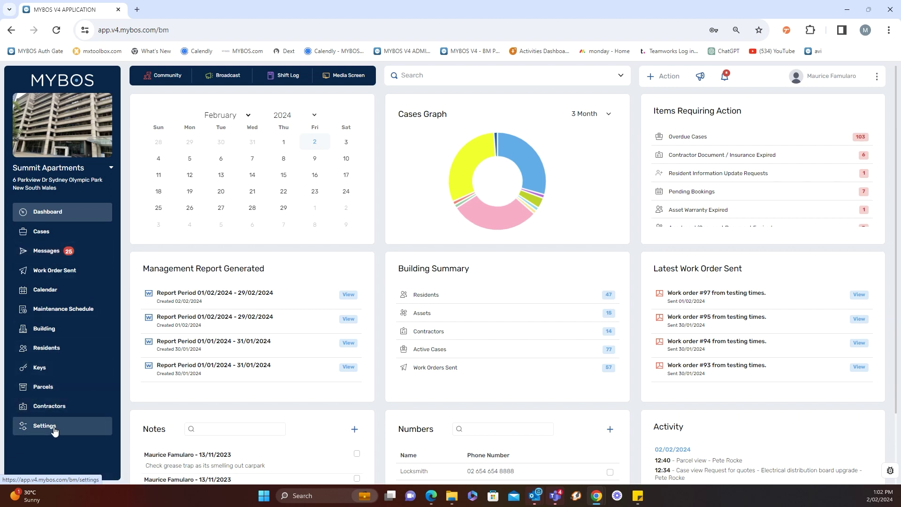
{"action": "left_click", "coordinate": [50, 407]}
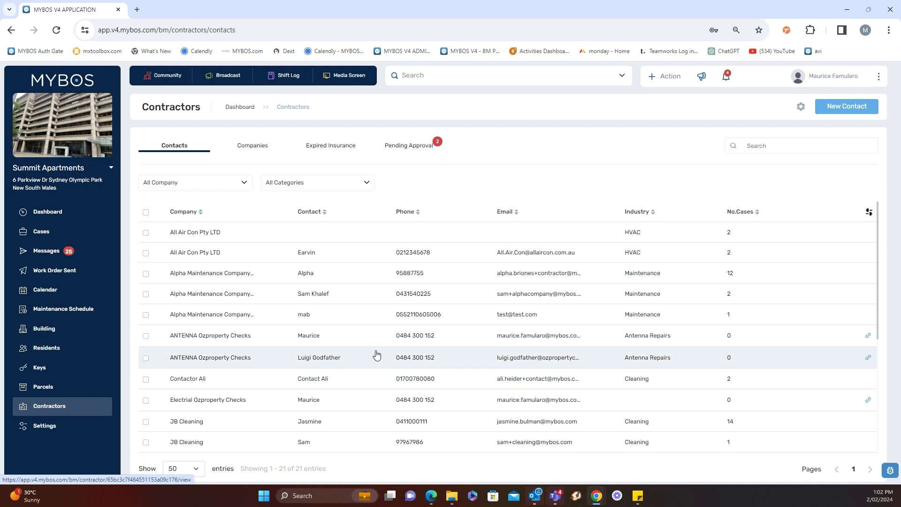
- Look through the building's contractor contacts and companies for the linked Plumbing Ozproperty Checks entries
{"action": "scroll", "coordinate": [260, 331], "scroll_direction": "down", "scroll_amount": 1}
{"action": "scroll", "coordinate": [261, 330], "scroll_direction": "down", "scroll_amount": 4}
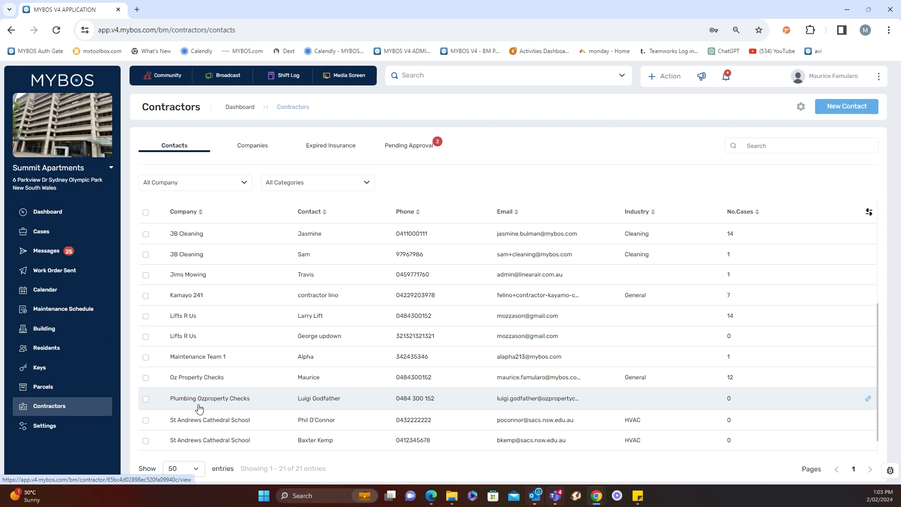
{"action": "left_click", "coordinate": [249, 147]}
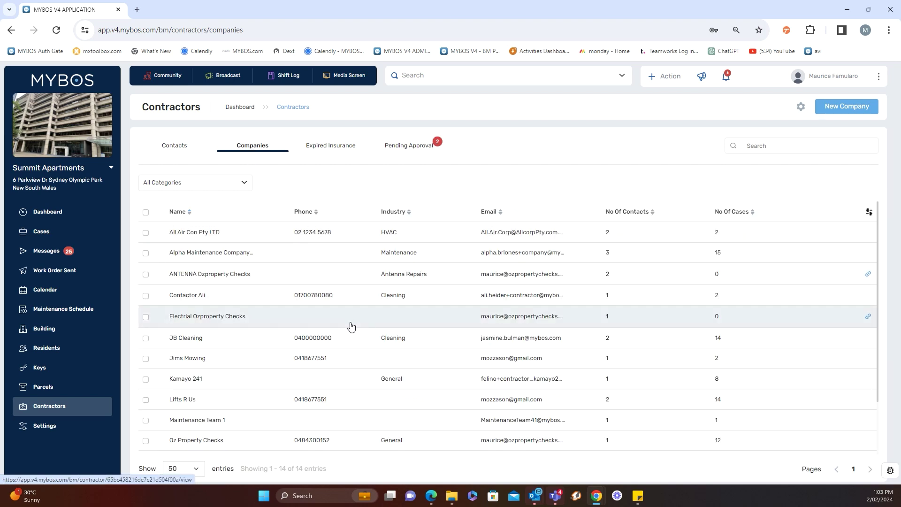
{"action": "scroll", "coordinate": [224, 310], "scroll_direction": "down", "scroll_amount": 2}
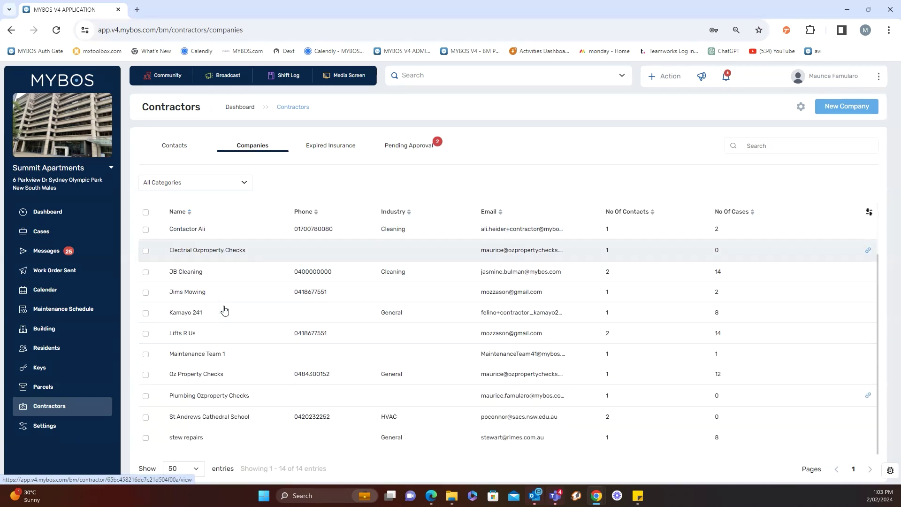
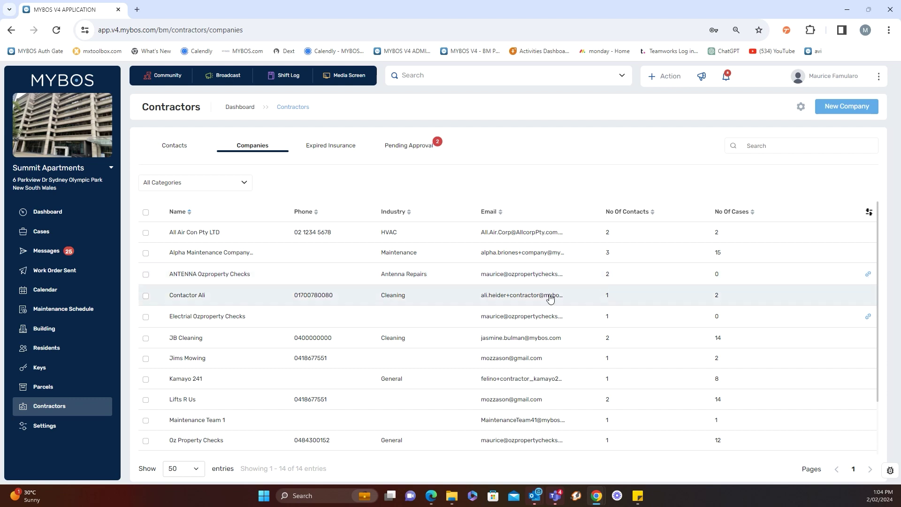
- Open the linked contractor ANTENNA Ozproperty Checks and examine its company details, contacts and insurances
{"action": "left_click", "coordinate": [237, 275]}
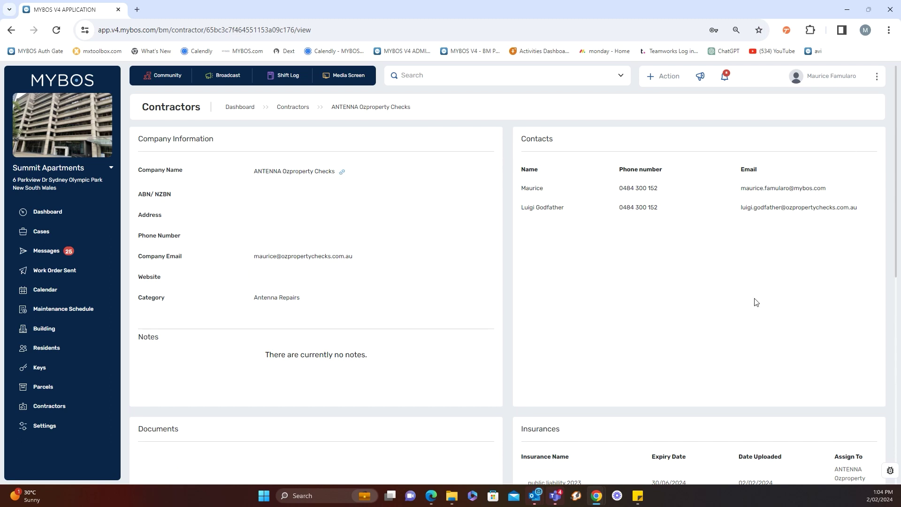
{"action": "scroll", "coordinate": [600, 361], "scroll_direction": "down", "scroll_amount": 4}
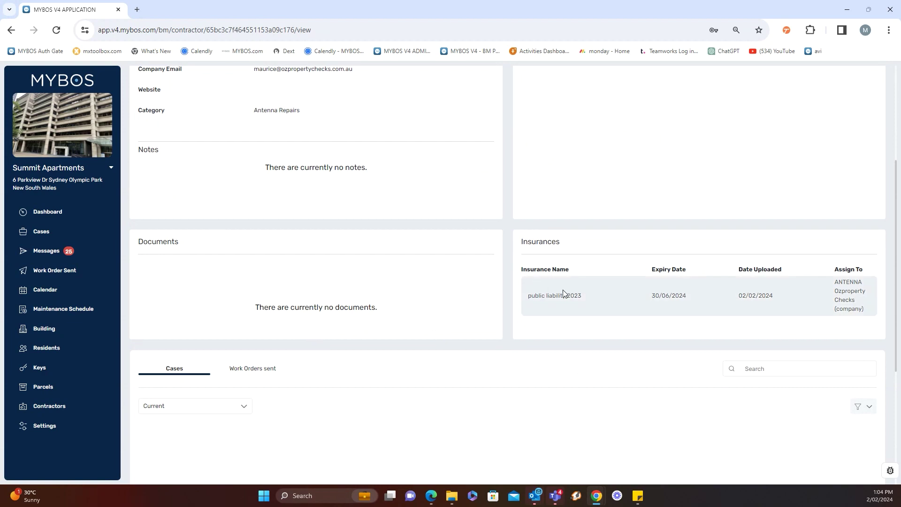
{"action": "scroll", "coordinate": [549, 286], "scroll_direction": "up", "scroll_amount": 4}
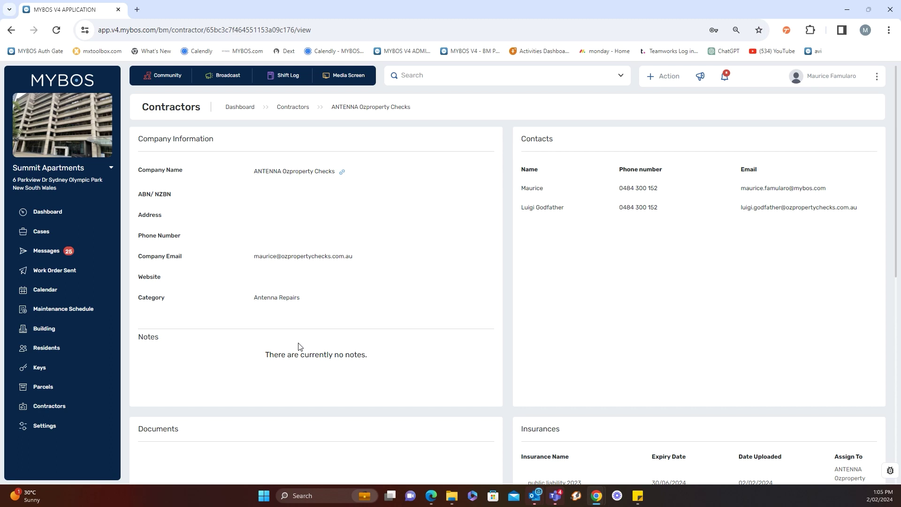
- Open the building-level contractor All Air Con Pty LTD and examine its editable details, documents, insurances and cases
{"action": "left_click", "coordinate": [59, 406]}
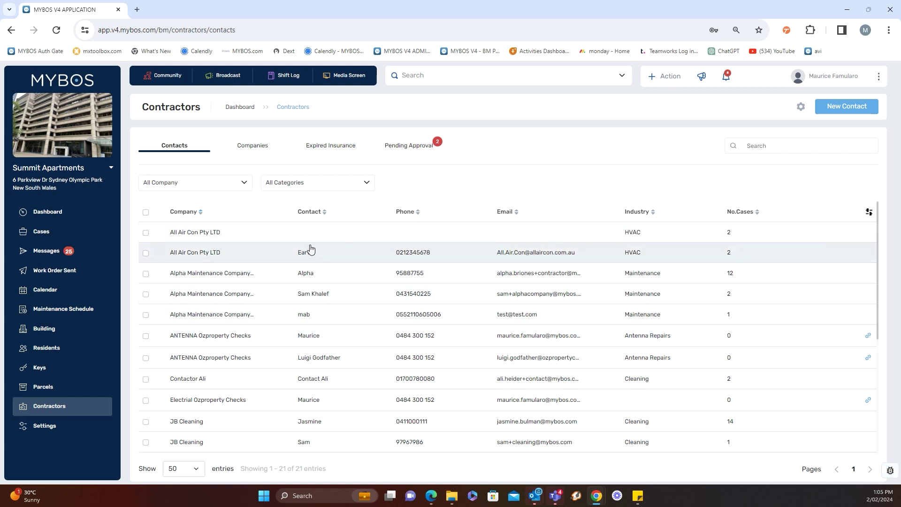
{"action": "left_click", "coordinate": [189, 232]}
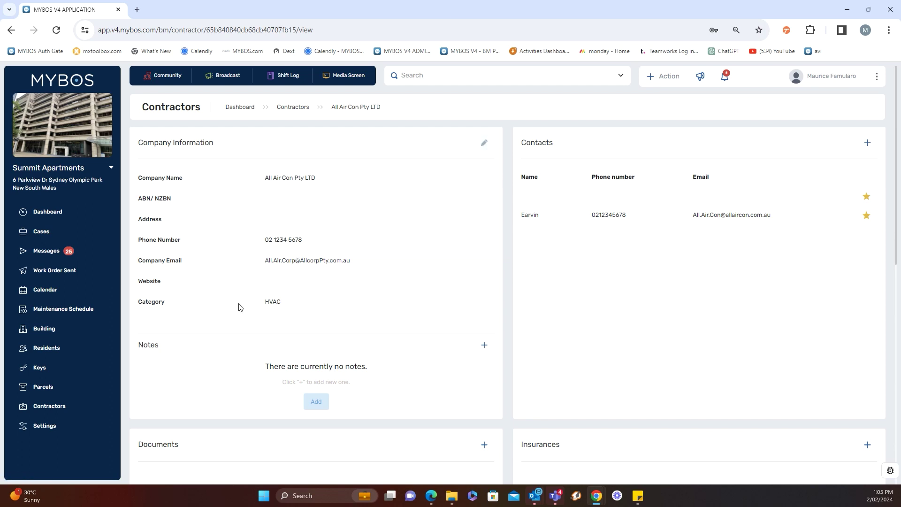
{"action": "scroll", "coordinate": [616, 293], "scroll_direction": "down", "scroll_amount": 4}
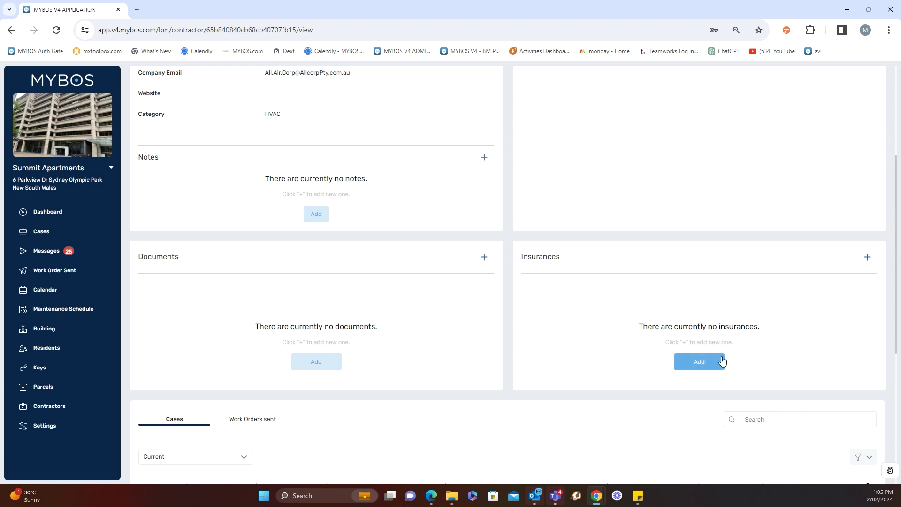
{"action": "scroll", "coordinate": [559, 280], "scroll_direction": "down", "scroll_amount": 4}
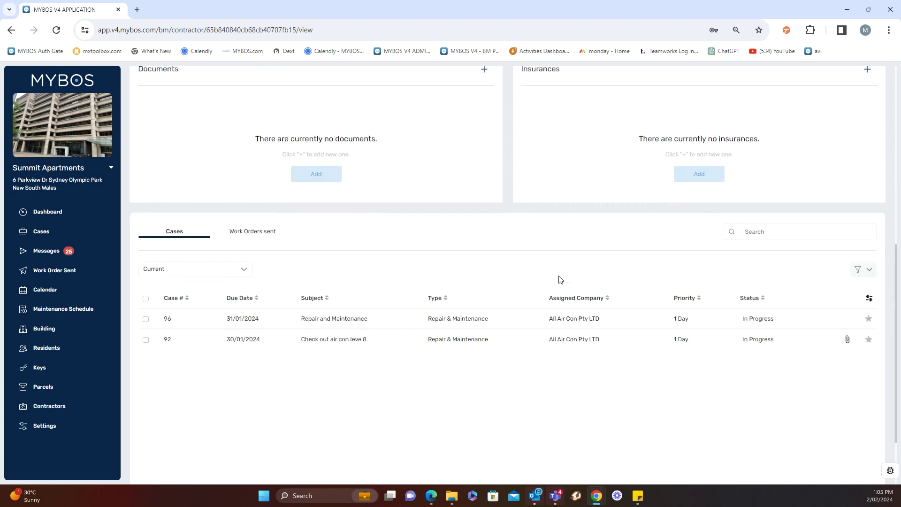
{"action": "scroll", "coordinate": [488, 387], "scroll_direction": "up", "scroll_amount": 6}
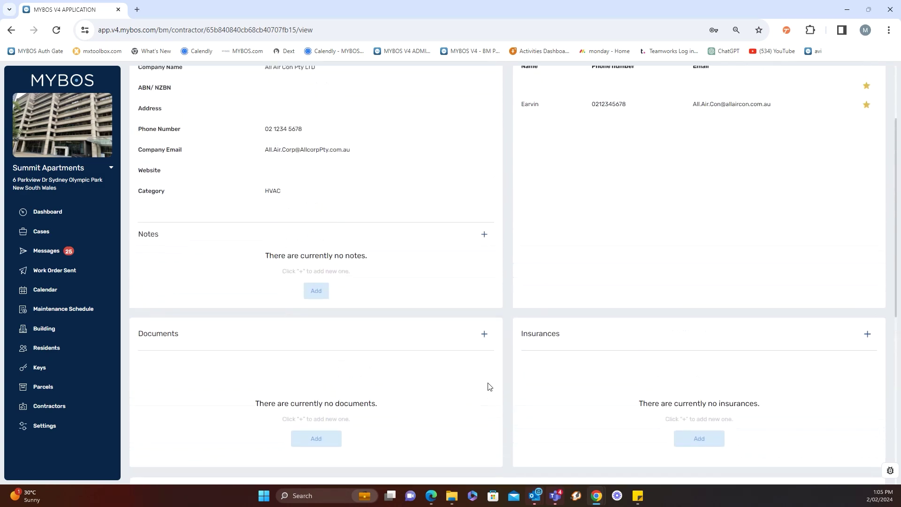
{"action": "scroll", "coordinate": [489, 386], "scroll_direction": "up", "scroll_amount": 3}
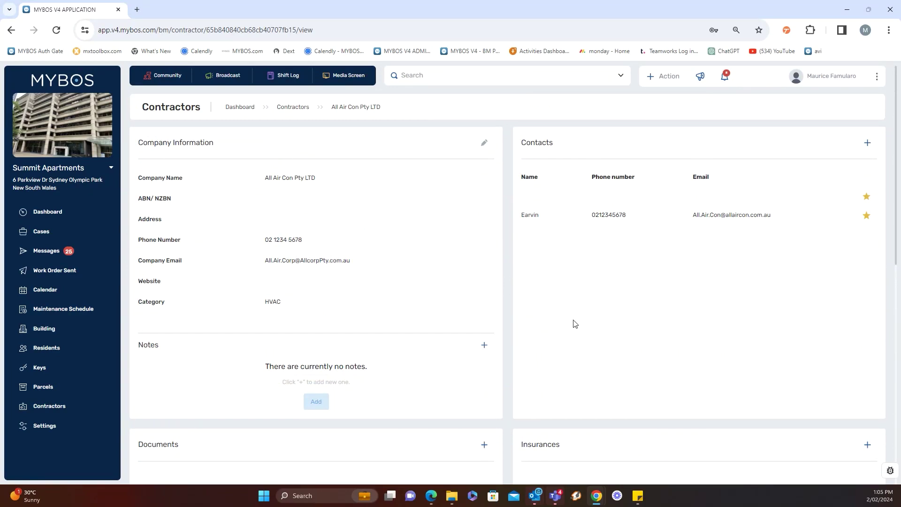